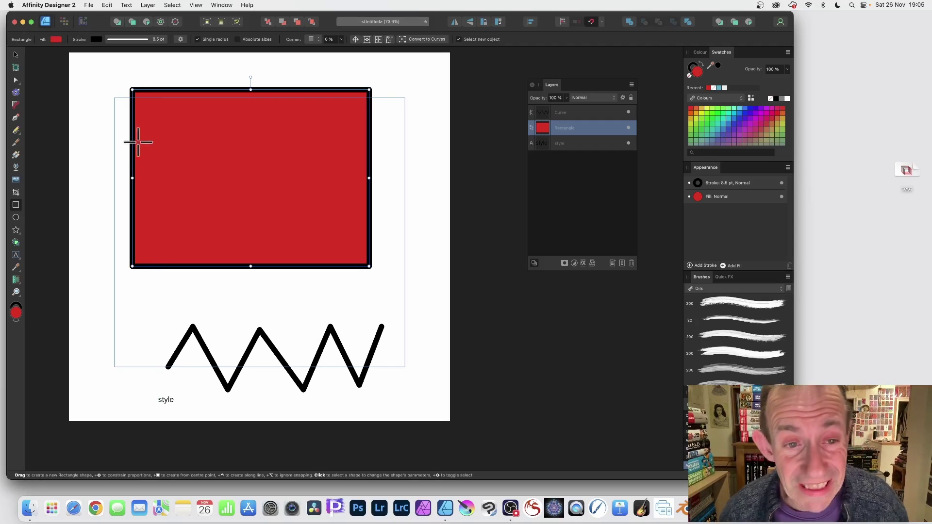
Step: Delete the red rectangle, leaving the zigzag curve and the 'style' text
key(Delete)
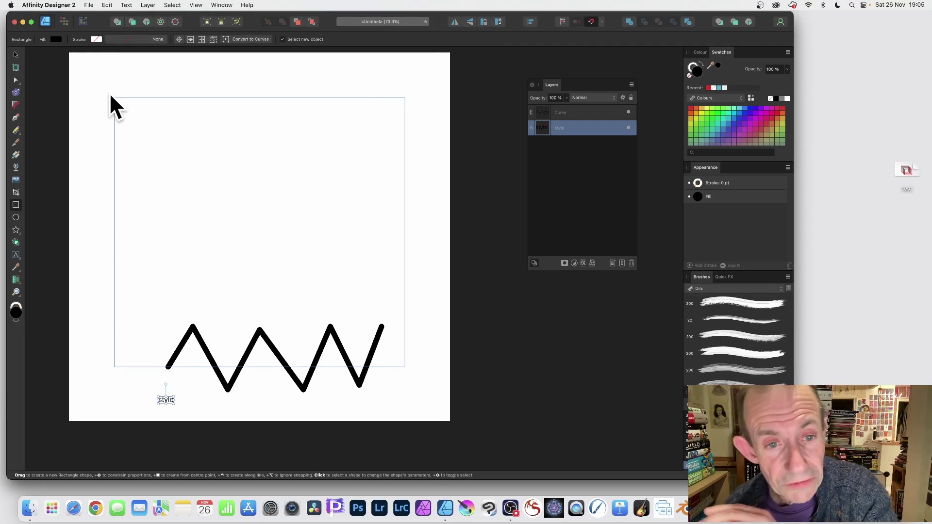
Step: Draw a red star above the zigzag with the Star Tool and raise it to 9 points
click(16, 229)
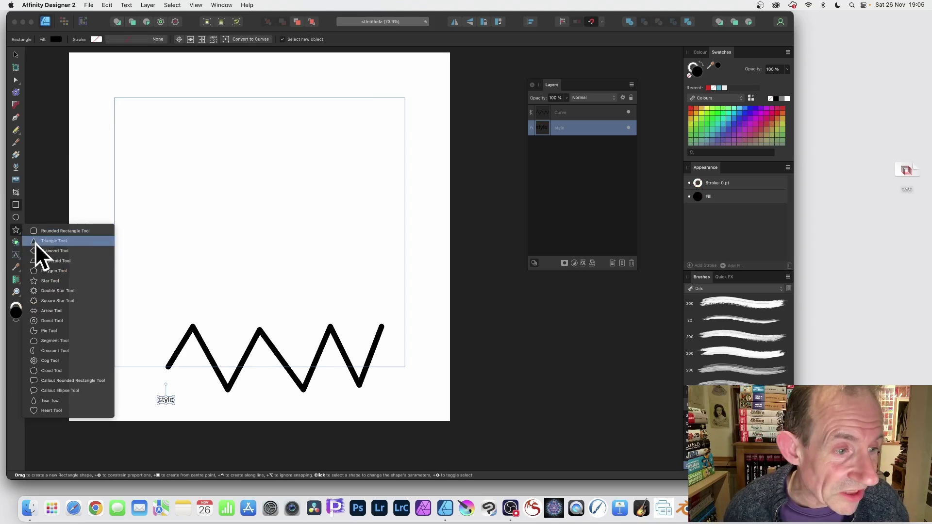
click(48, 283)
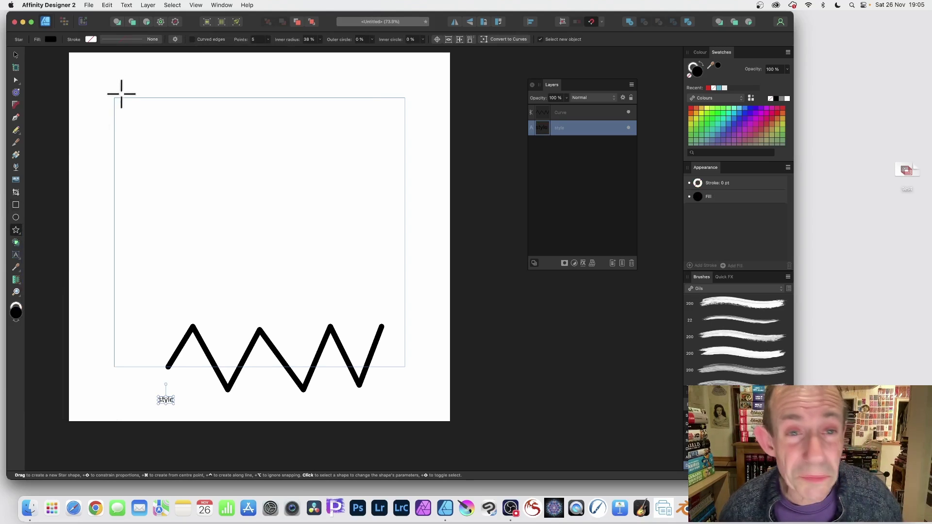
drag(148, 71, 380, 287)
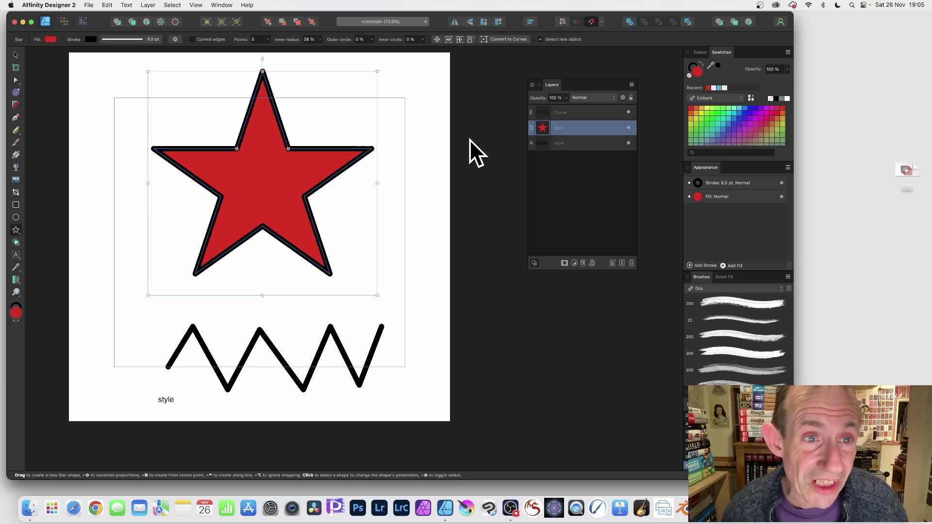
click(268, 40)
drag(267, 49, 273, 48)
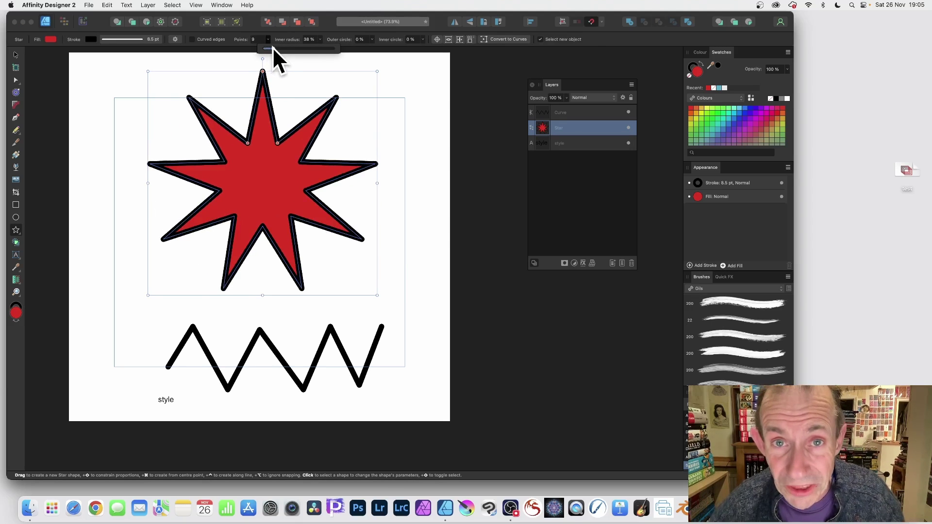
Step: Convert the star to curves and marquee-select all its nodes with the Node Tool
click(505, 38)
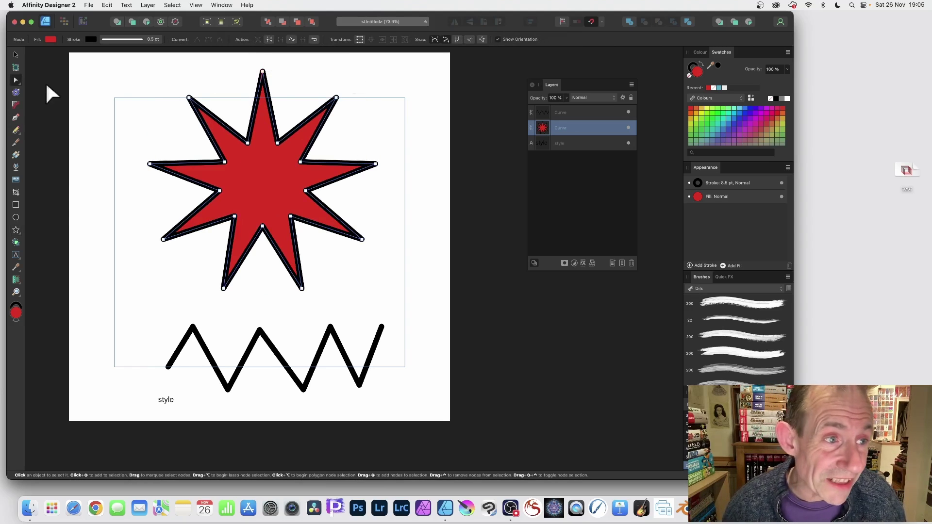
click(17, 78)
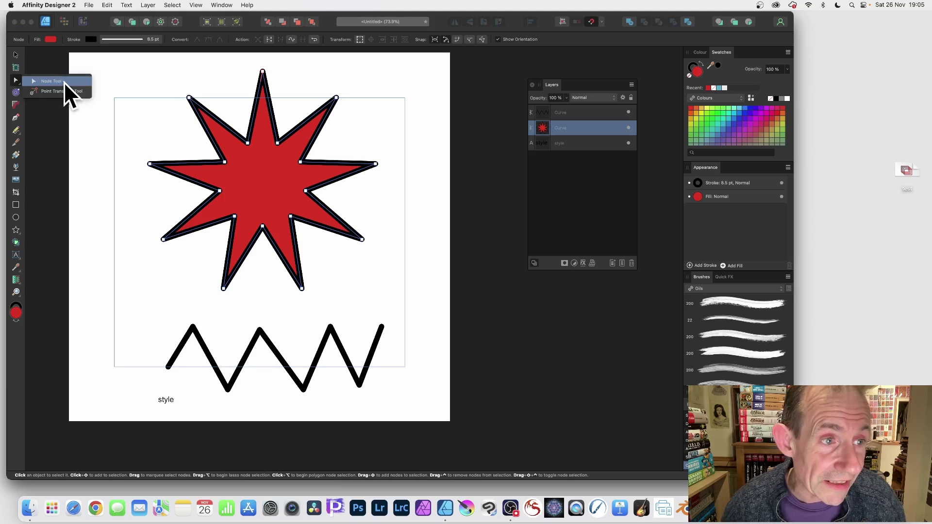
click(60, 82)
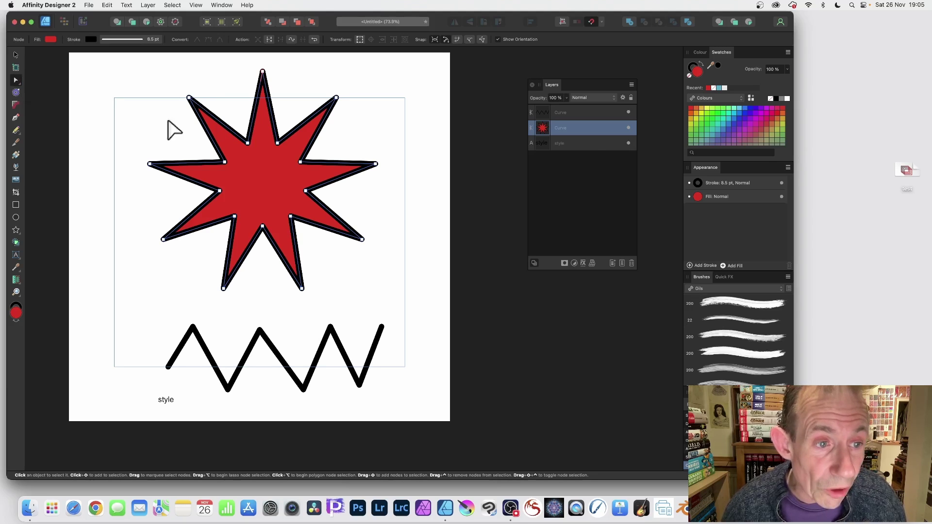
drag(104, 57, 429, 335)
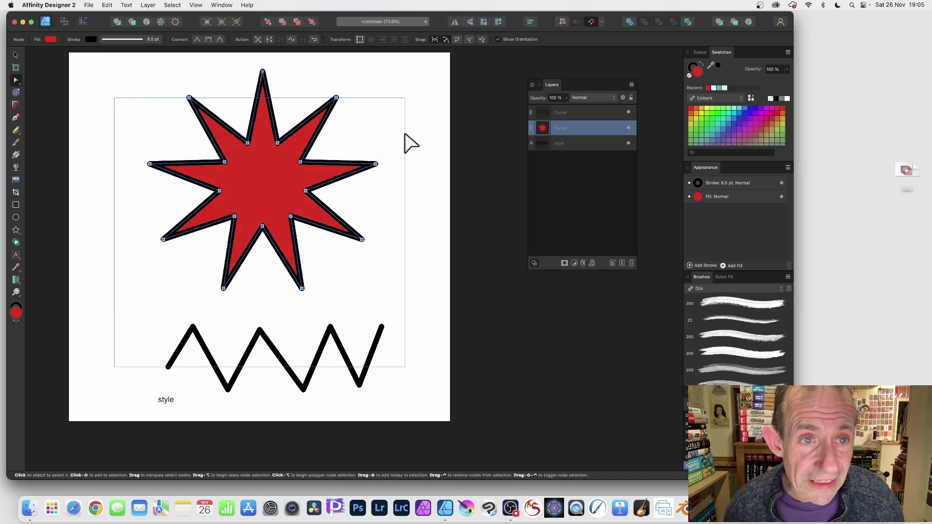
Step: Add nodes along the star outline three times, reselecting all nodes between passes
click(258, 39)
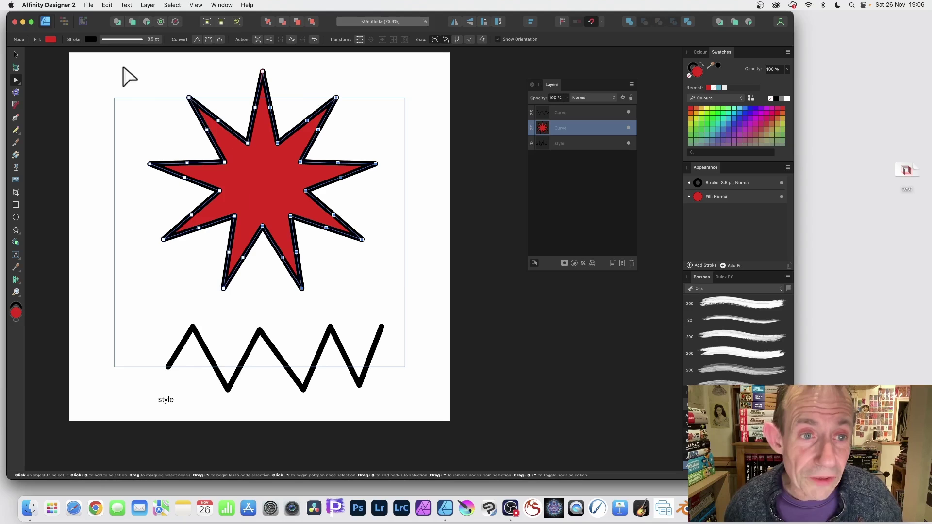
drag(124, 62, 416, 312)
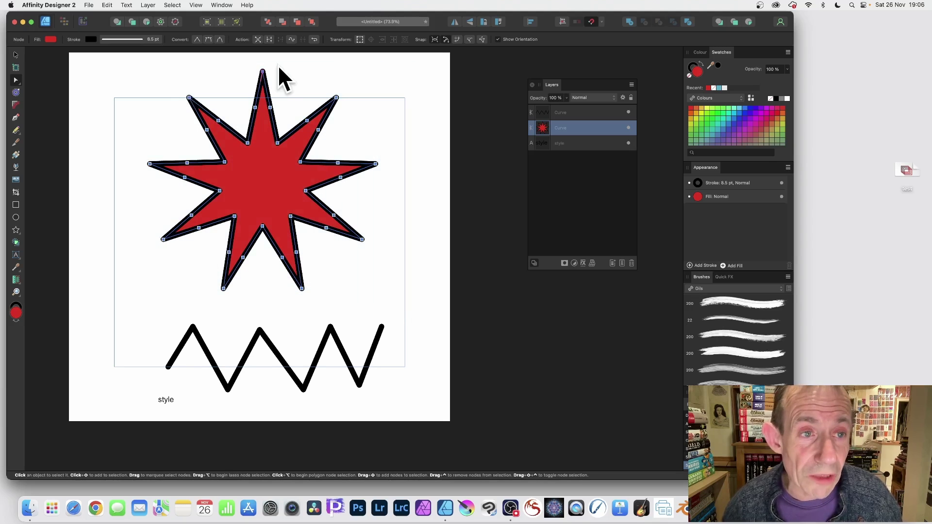
click(257, 40)
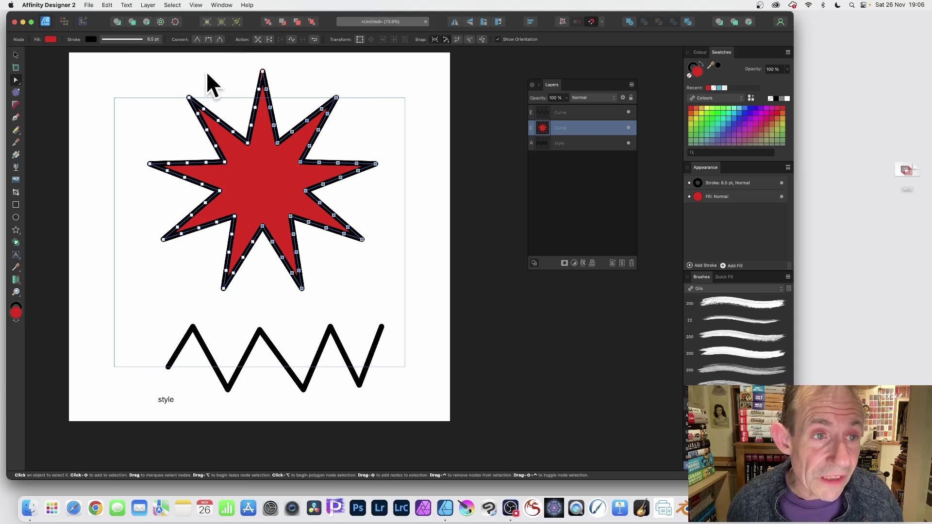
drag(120, 59, 400, 301)
click(258, 39)
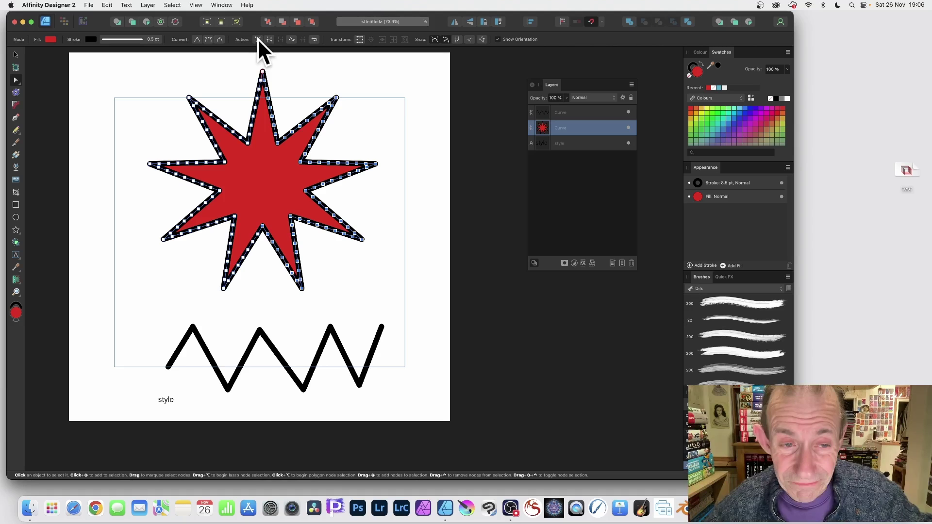
Step: Drag nodes on the upper-right arm outward into a hooked shape with an extra spike
click(320, 109)
drag(320, 110, 291, 80)
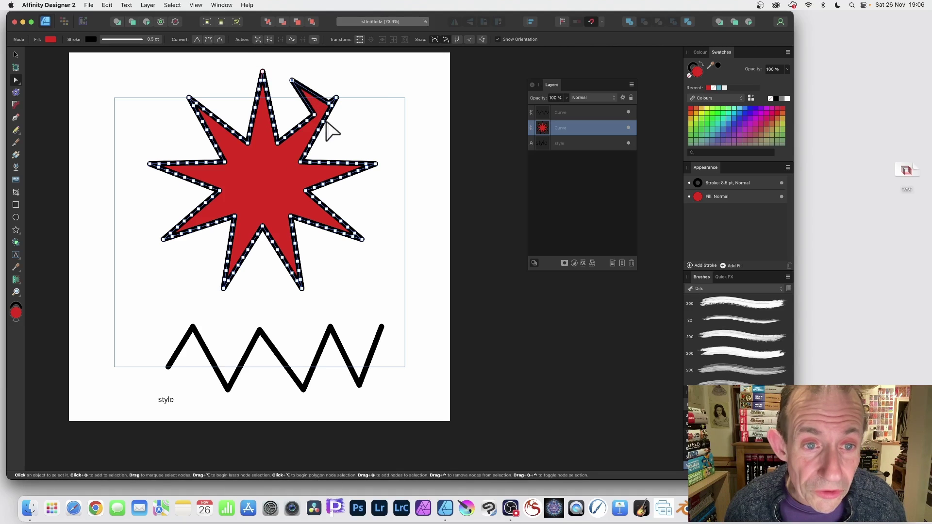
drag(323, 121, 359, 131)
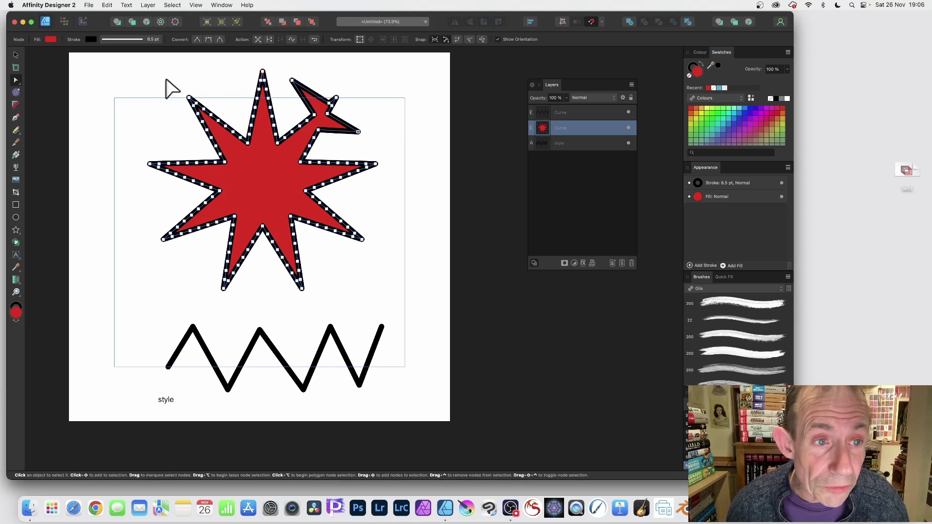
Step: Subdivide the upper-left arm's edge twice and drag its nodes out into a thin spike
drag(166, 80, 244, 165)
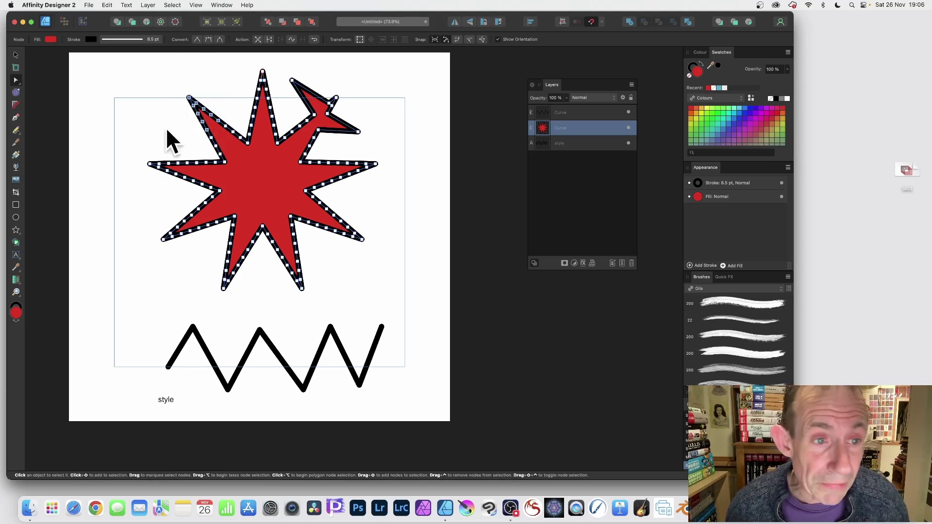
click(258, 40)
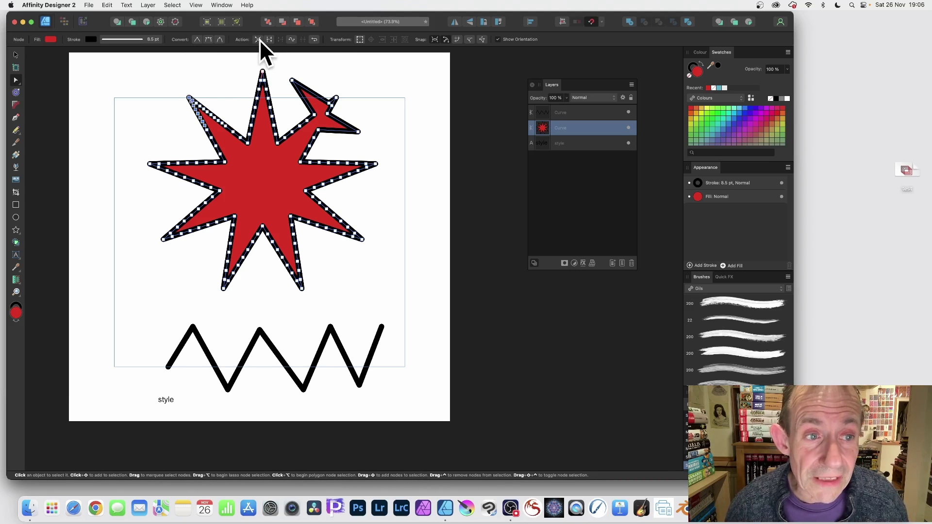
drag(166, 78, 230, 139)
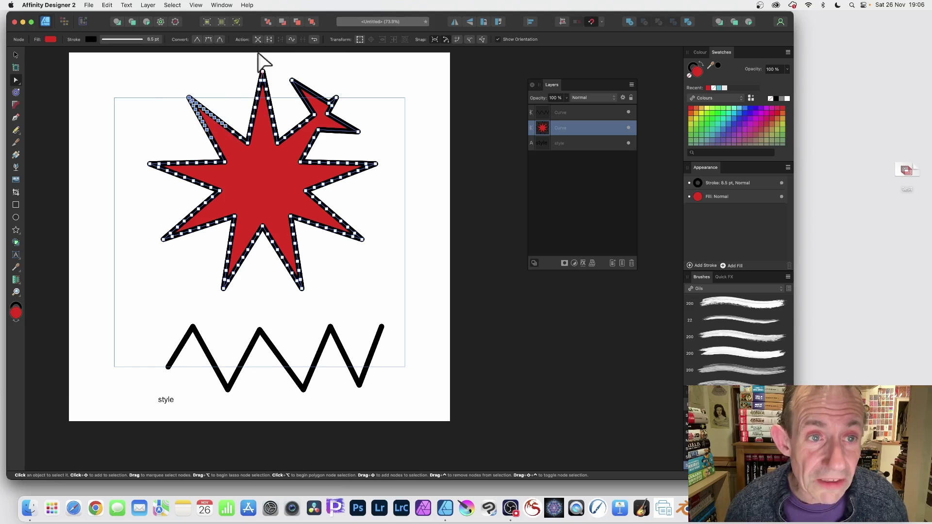
click(258, 39)
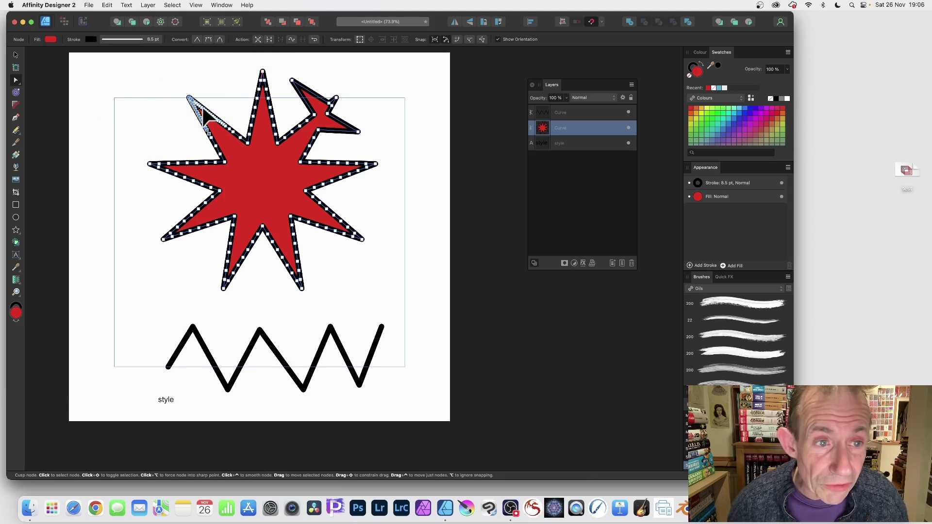
drag(201, 108, 238, 107)
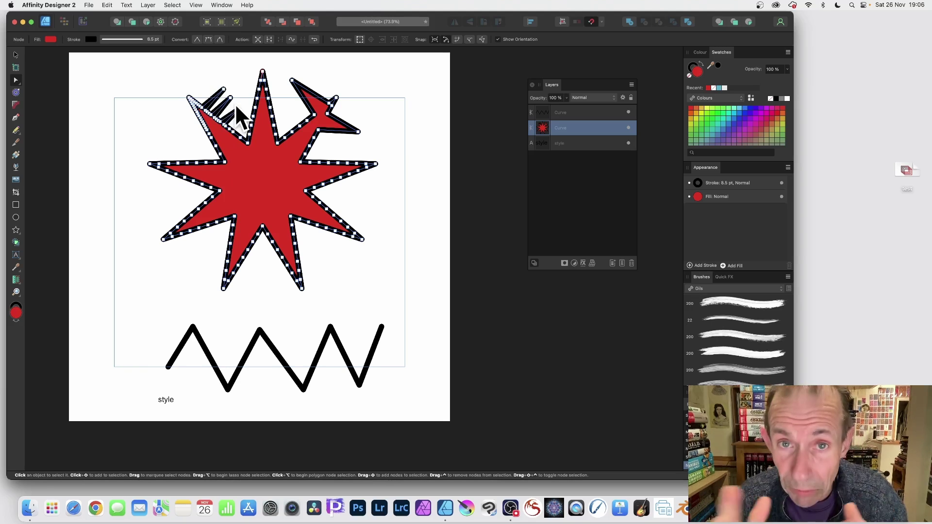
Step: Delete the star, bend the zigzag into a rounded arch and tall spike, and move it up-left
key(Delete)
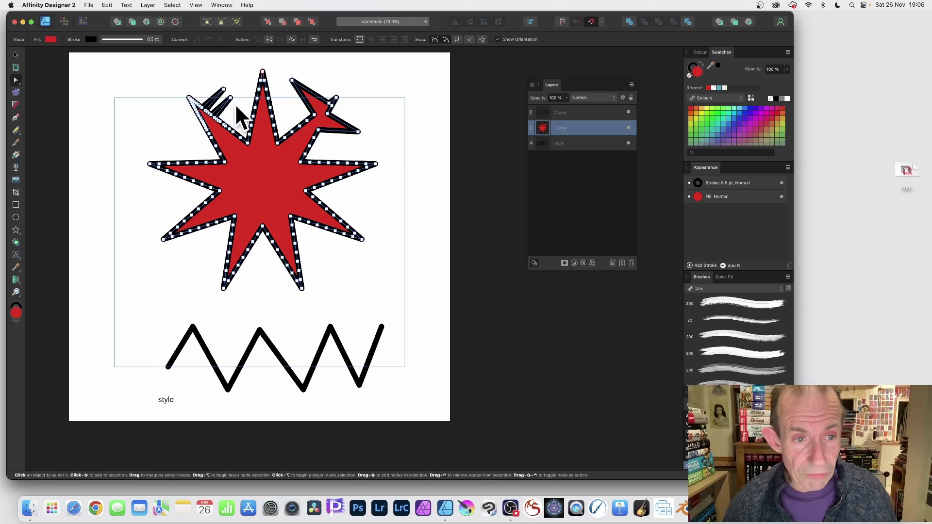
scroll(235, 103, left, 5)
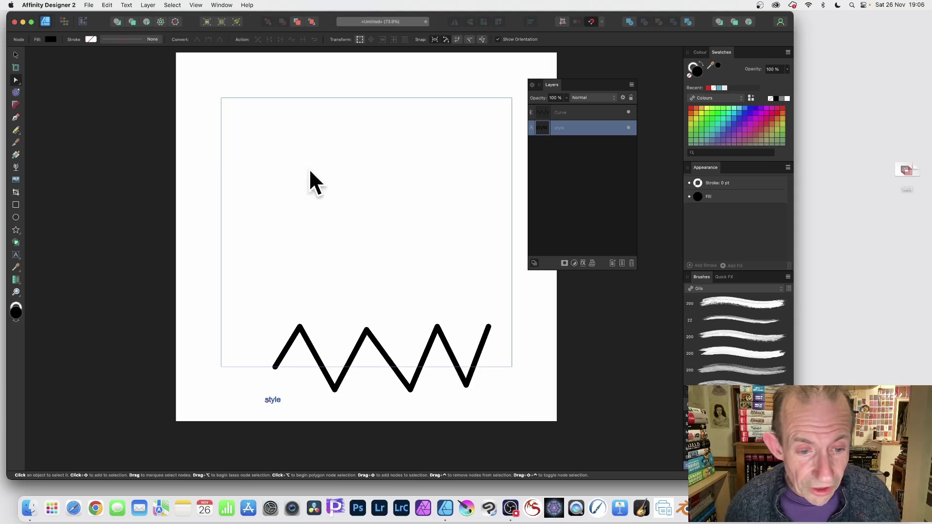
click(333, 336)
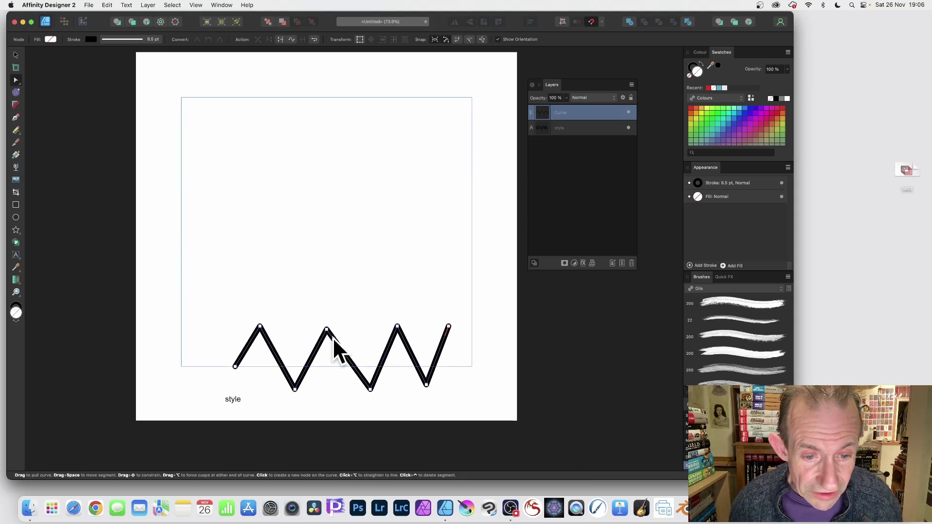
drag(333, 337, 365, 267)
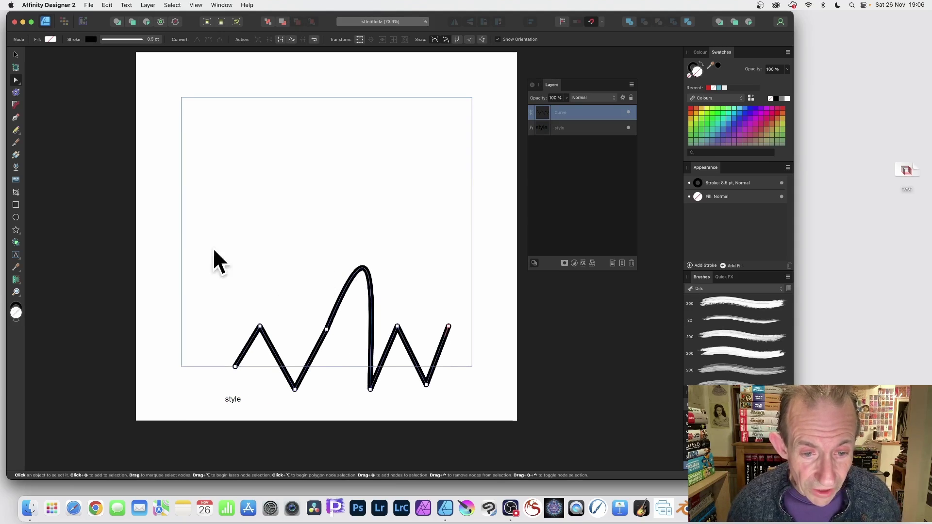
drag(260, 326, 266, 209)
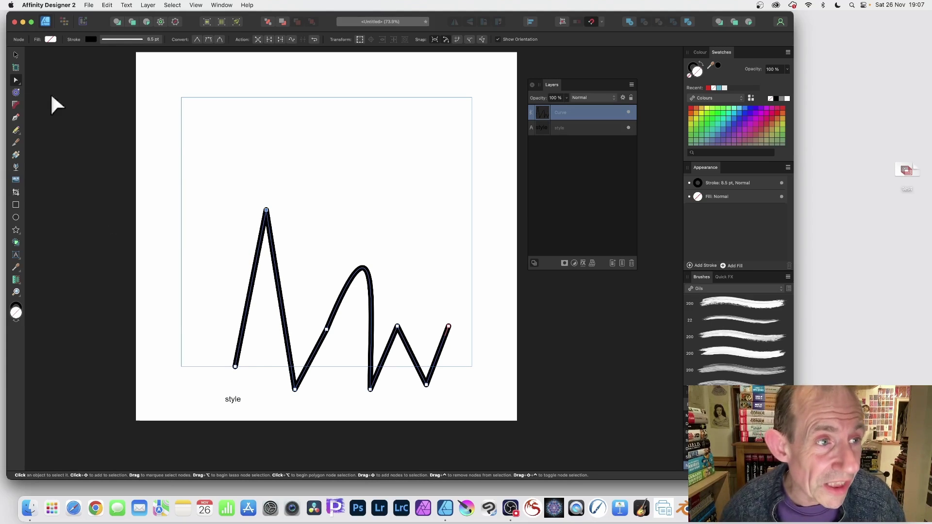
click(15, 55)
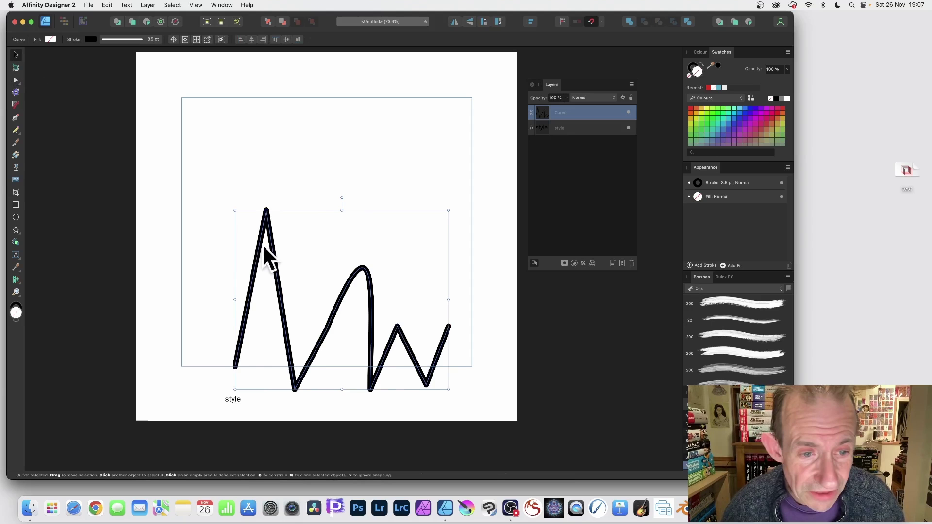
drag(268, 238, 199, 124)
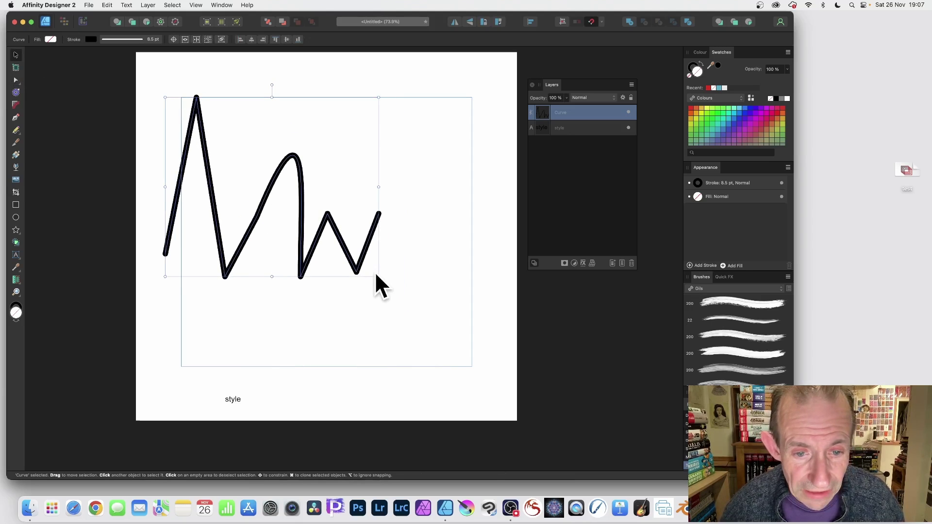
Step: Enlarge the zigzag curve, select all its nodes, and add a node midway along every segment
drag(378, 276, 461, 287)
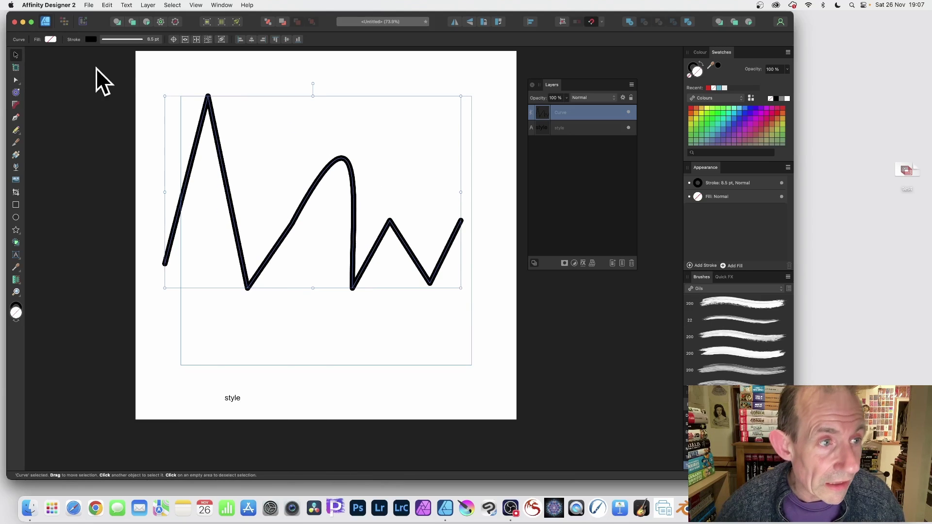
click(16, 80)
drag(110, 76, 502, 323)
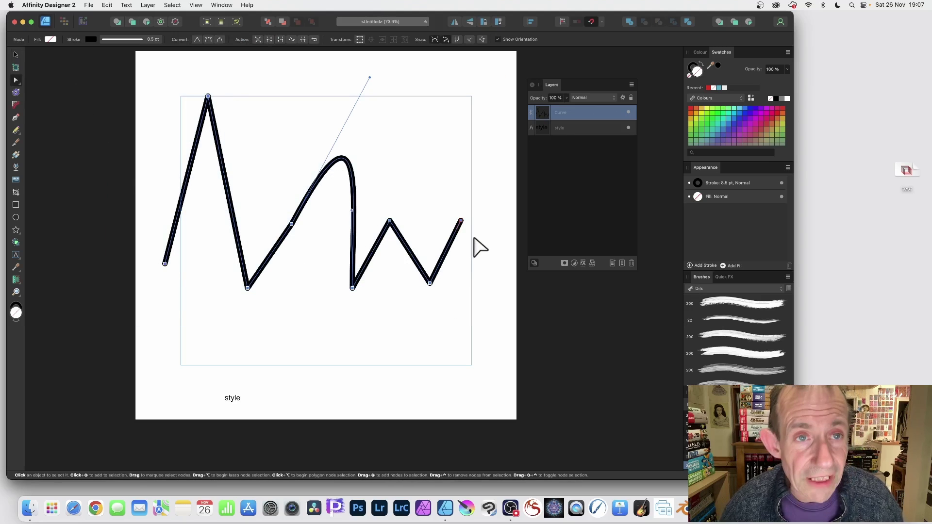
click(257, 40)
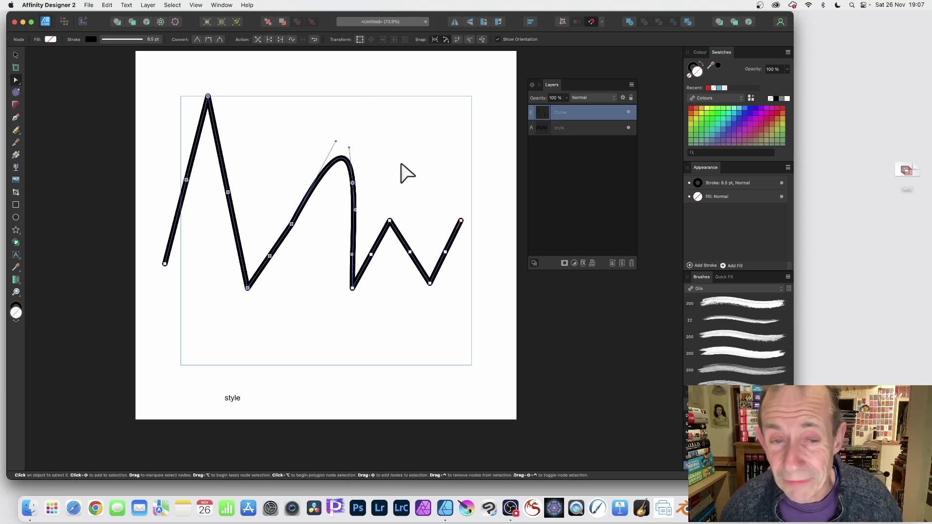
Step: Subdivide the whole zigzag three more times, reselecting all nodes before each pass
drag(125, 74, 495, 336)
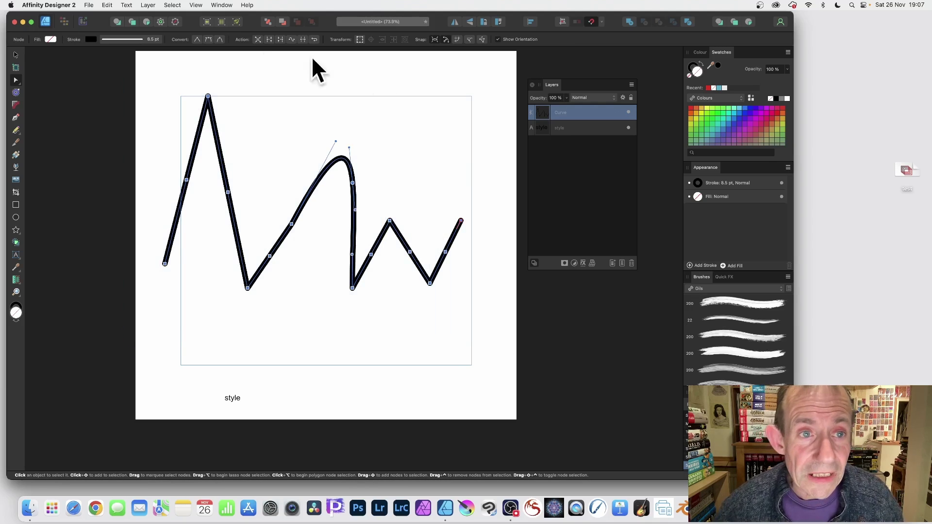
click(258, 40)
drag(140, 78, 527, 337)
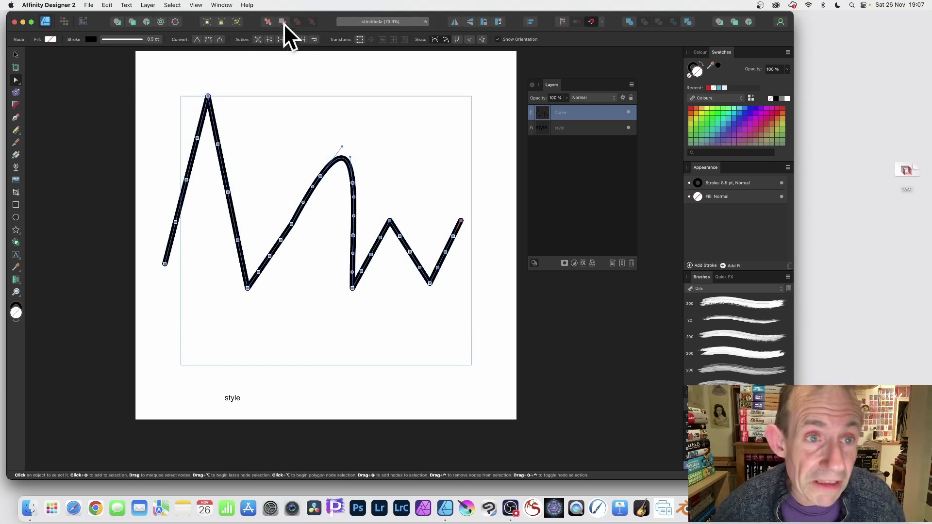
click(257, 40)
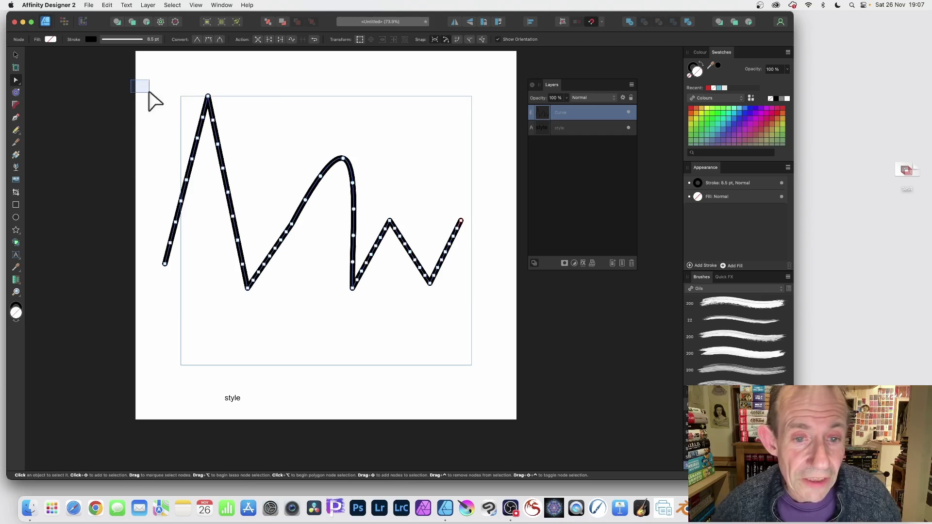
drag(149, 91, 502, 324)
click(258, 40)
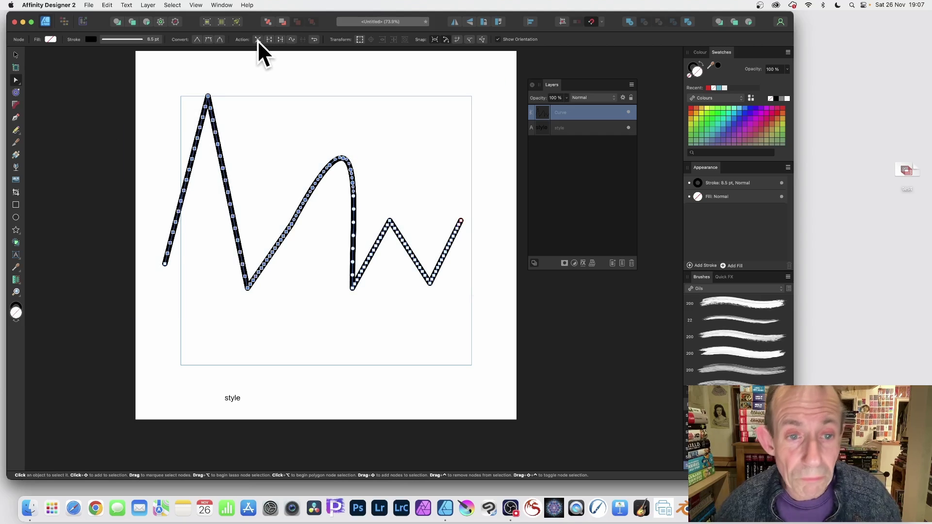
Step: Pull nodes on the left peak's downstroke outward into sharp jagged kinks
click(221, 156)
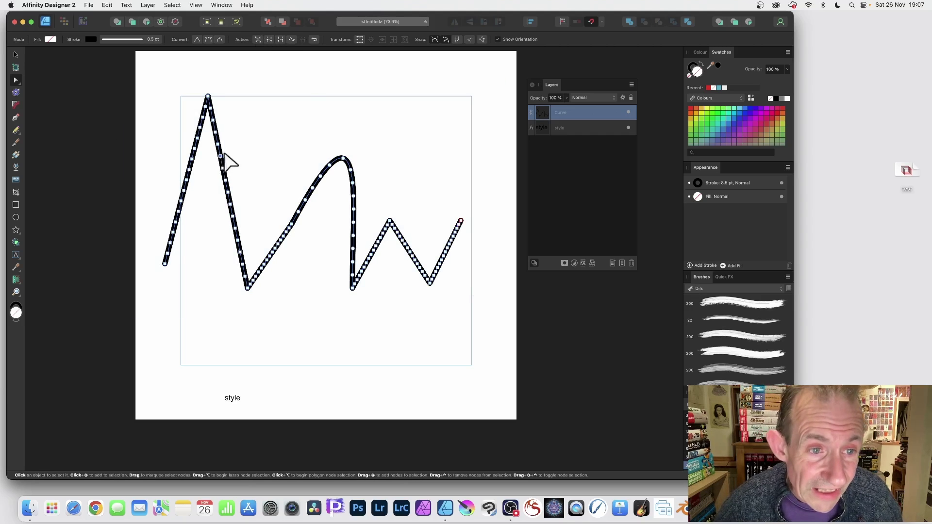
drag(221, 156, 264, 144)
click(227, 182)
drag(228, 193, 205, 195)
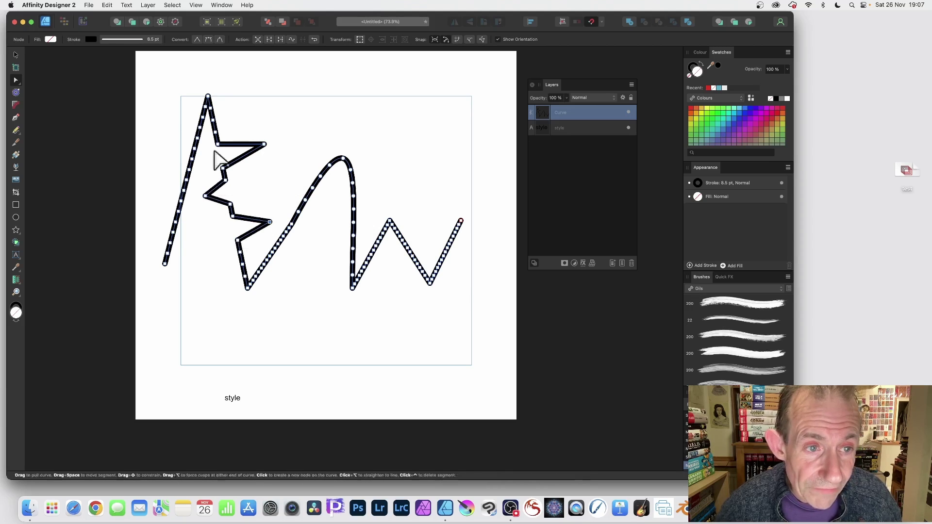
Step: Subdivide the nodes around the top peak twice and raise its cusp node slightly
drag(165, 85, 243, 133)
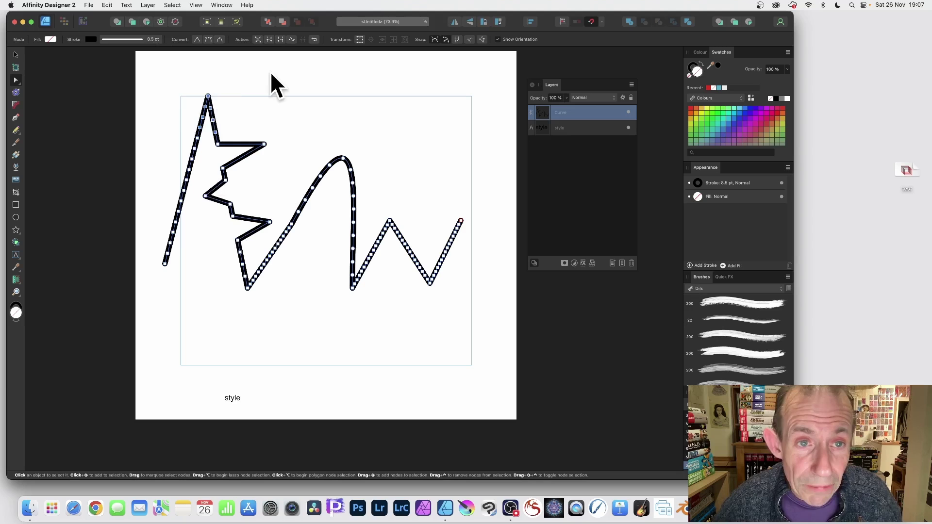
click(257, 39)
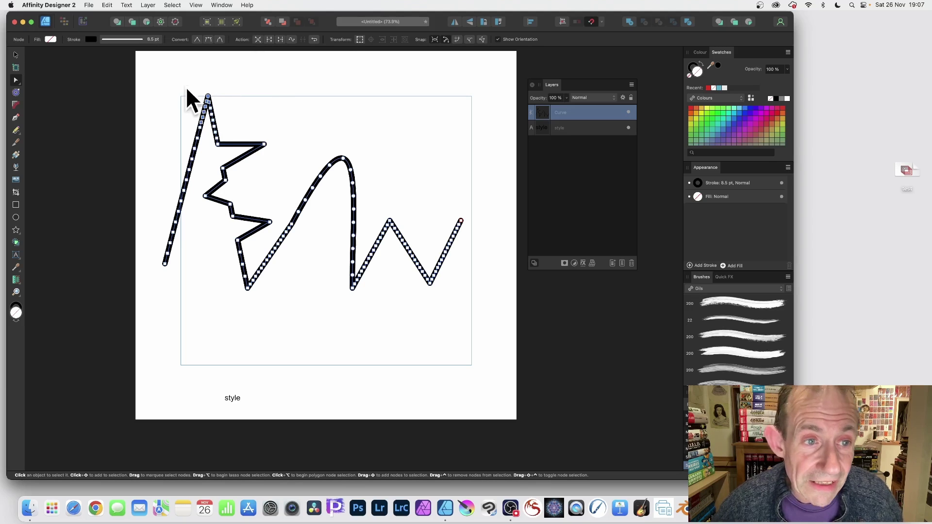
drag(183, 82, 234, 149)
click(258, 39)
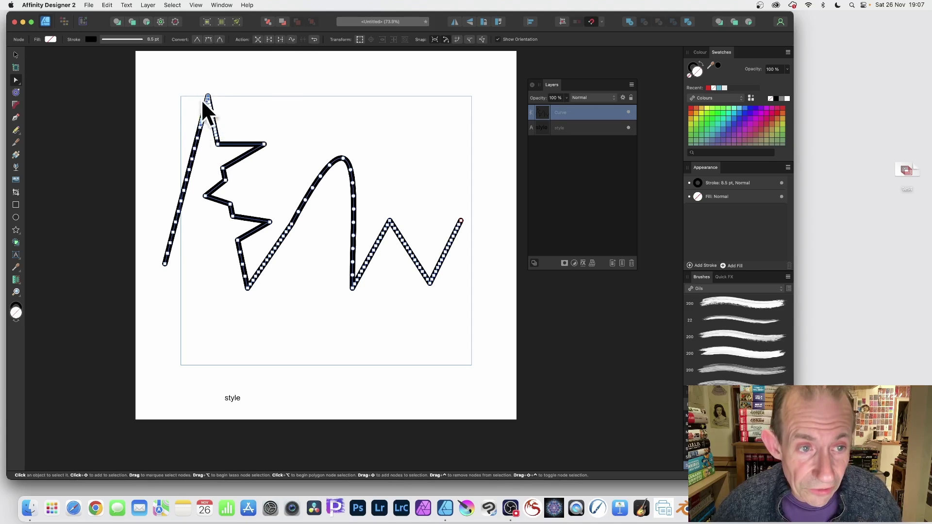
click(218, 144)
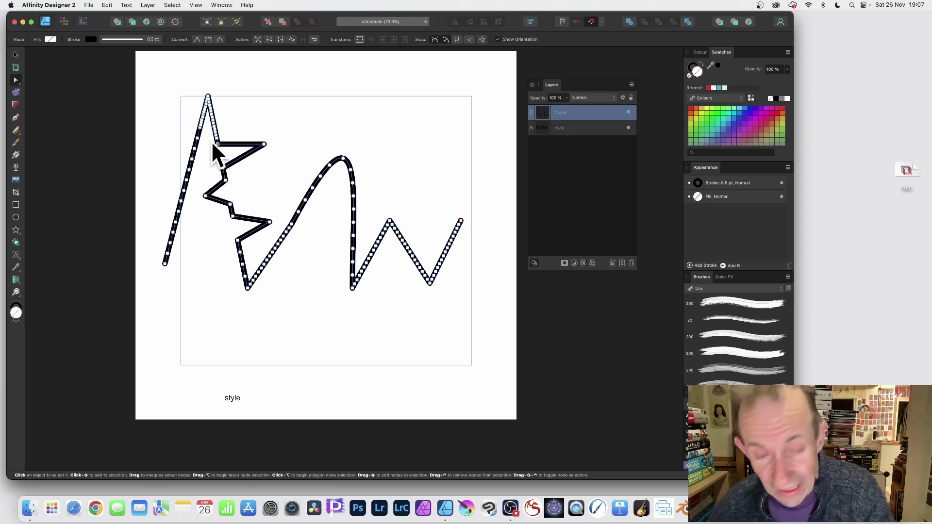
drag(212, 142, 212, 139)
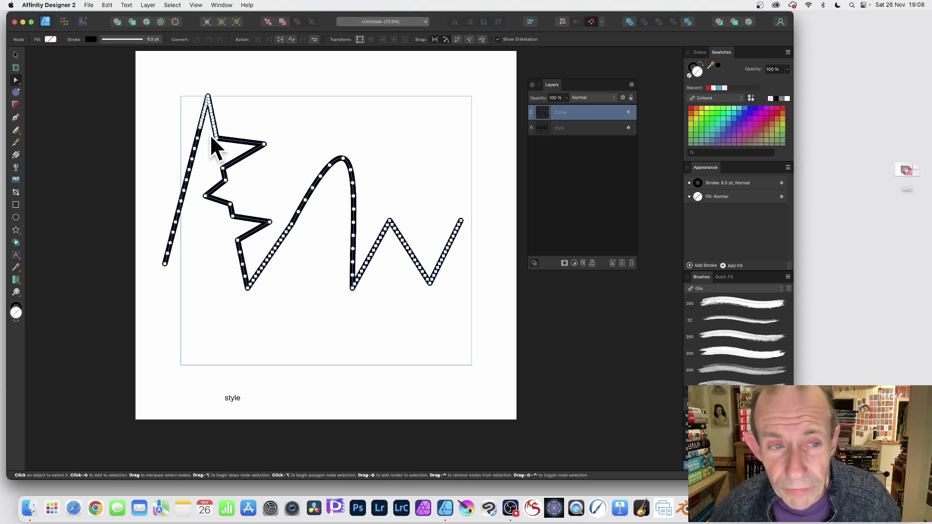
Step: Delete the zigzag, then move the word 'style' onto the artboard and enlarge it to about 253 pt
key(Delete)
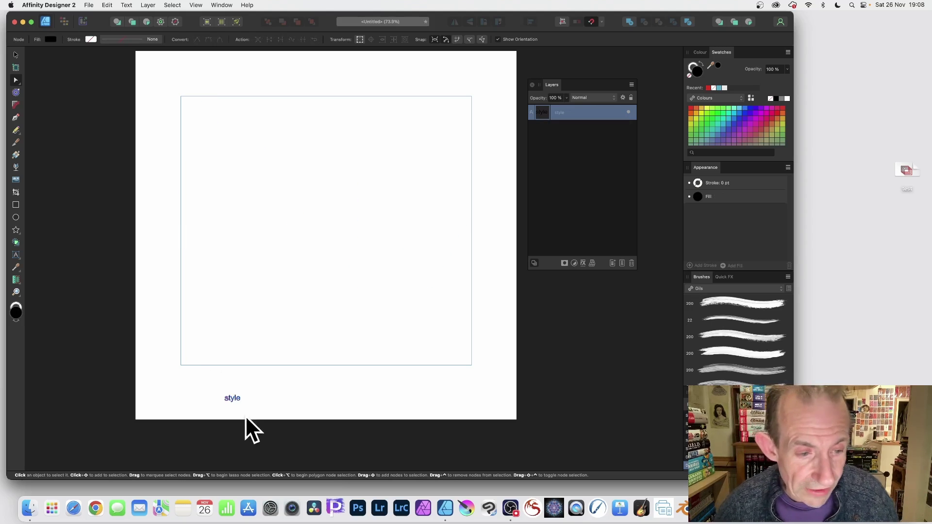
click(17, 56)
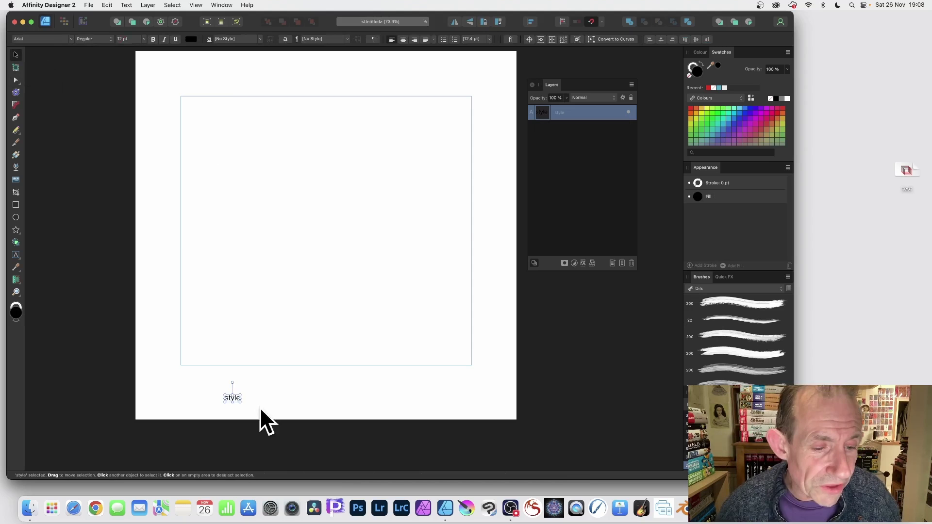
drag(235, 401, 469, 291)
drag(453, 176, 465, 154)
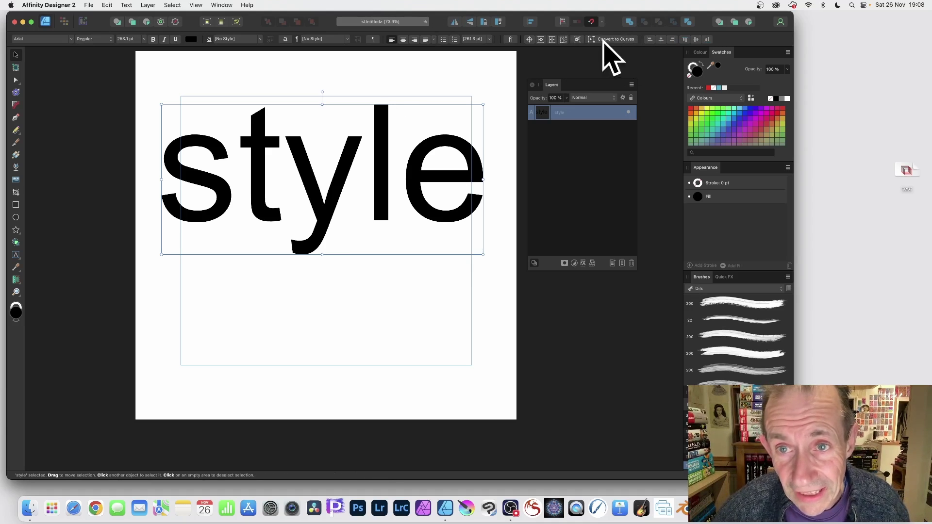
Step: Convert 'style' to curves and select all five letter curves in the expanded group
right_click(346, 161)
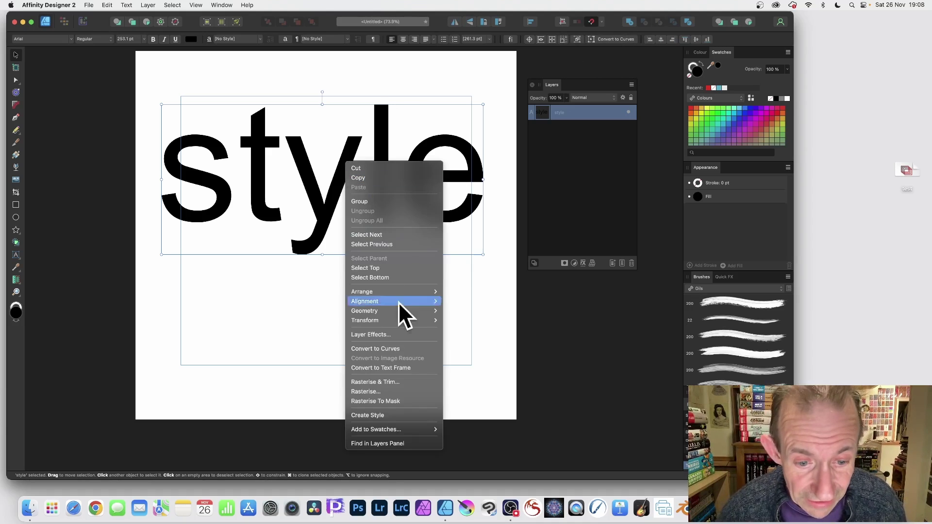
click(391, 348)
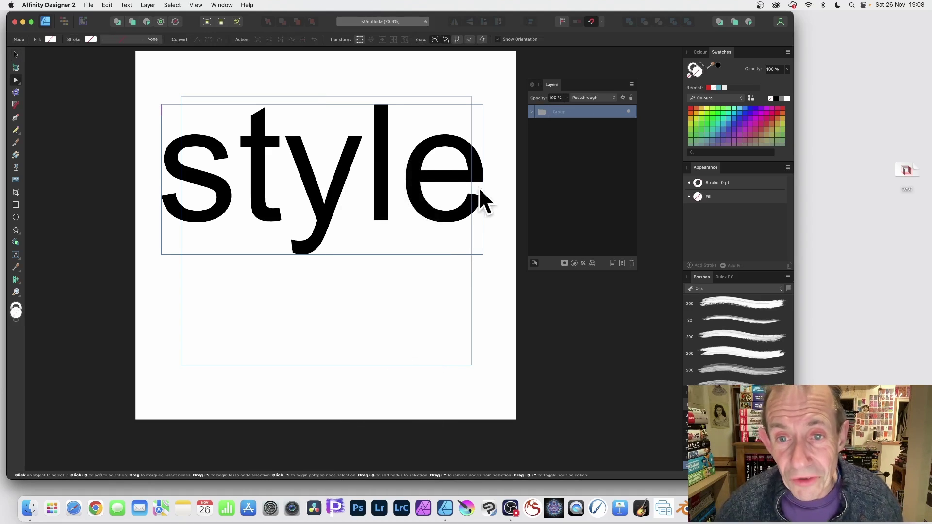
click(532, 112)
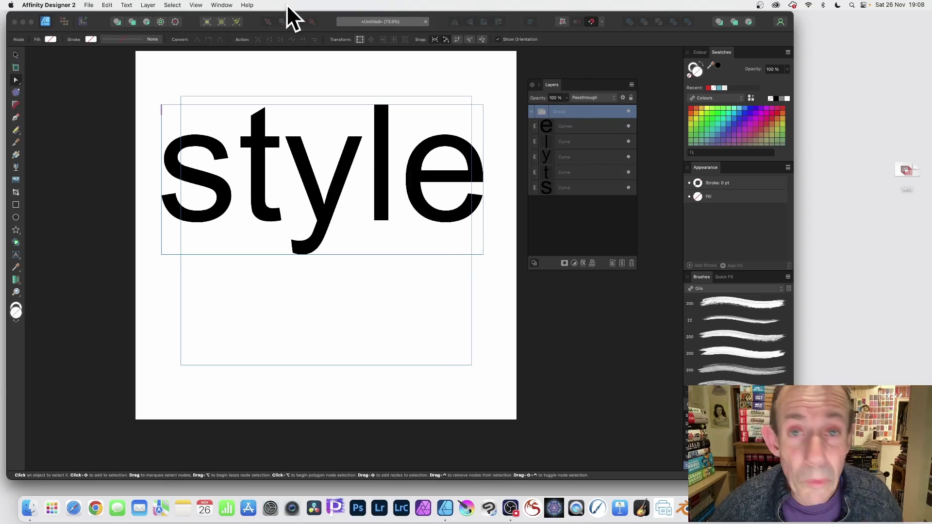
click(572, 127)
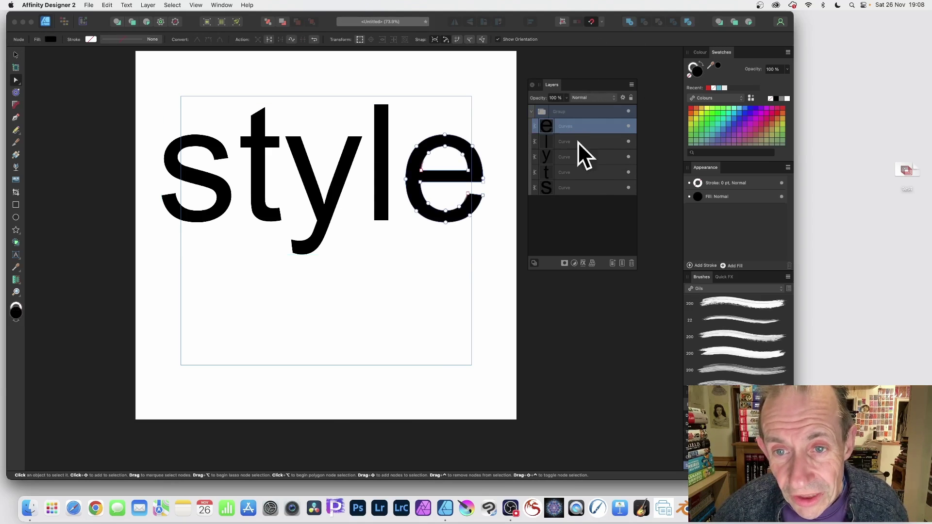
shift+click(579, 182)
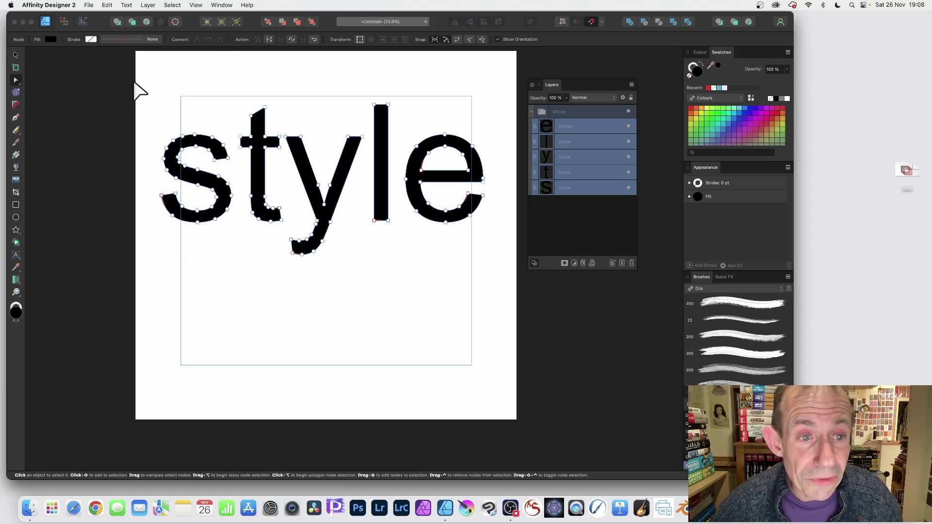
Step: Run Add Node twice over all nodes of 'style', reselecting them in between
drag(138, 74, 510, 286)
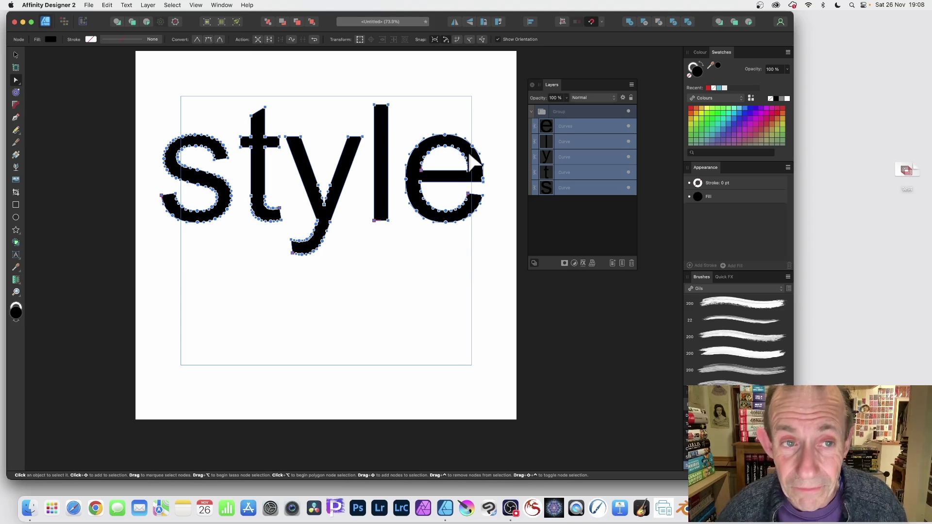
drag(137, 79, 512, 298)
click(260, 38)
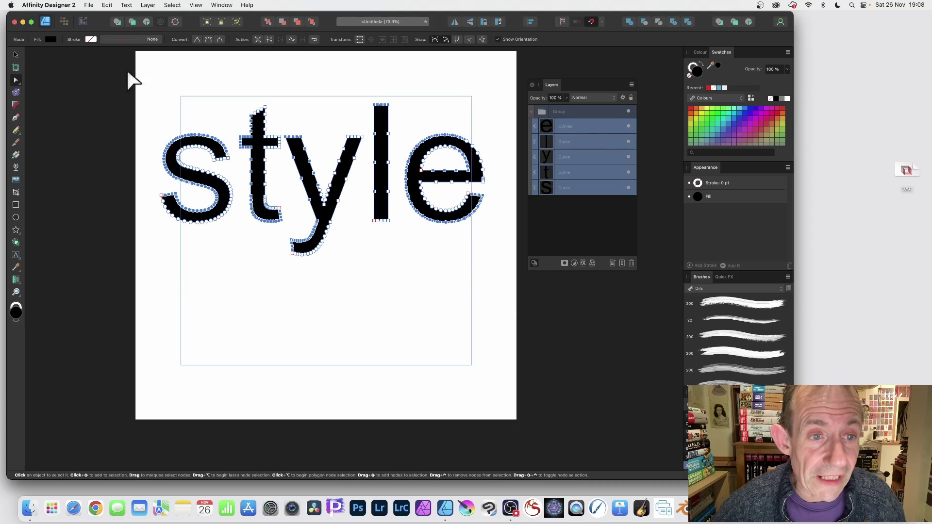
drag(129, 72, 490, 287)
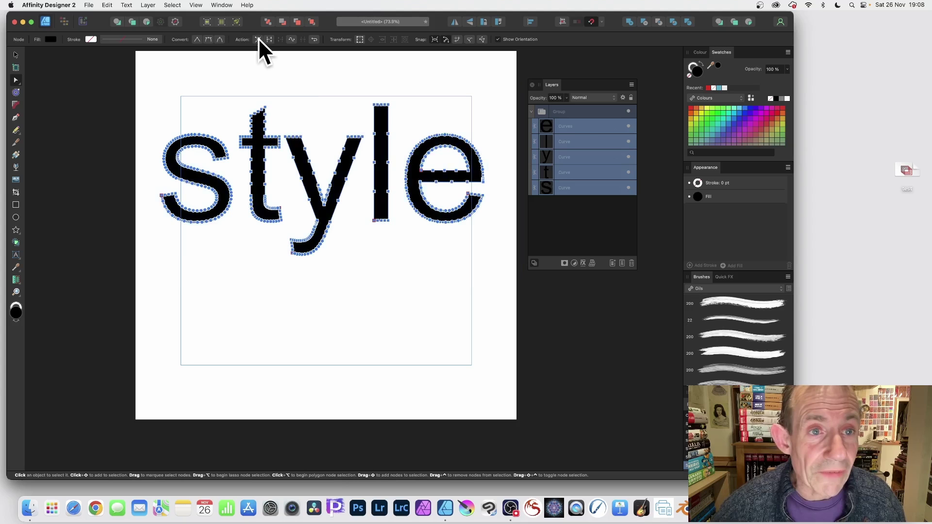
click(258, 38)
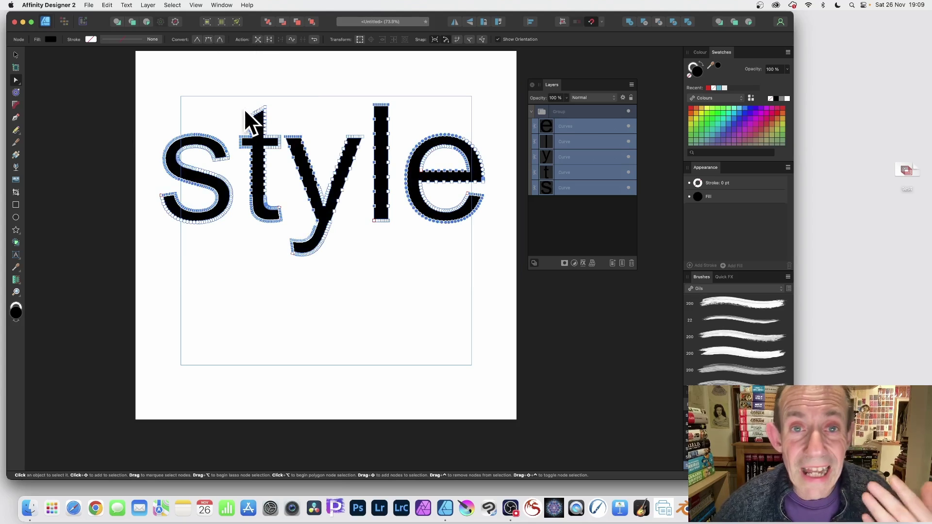
Step: Drag the l's top-right node right and its top-left node left into a wide pointed cap
click(389, 118)
drag(390, 118, 432, 112)
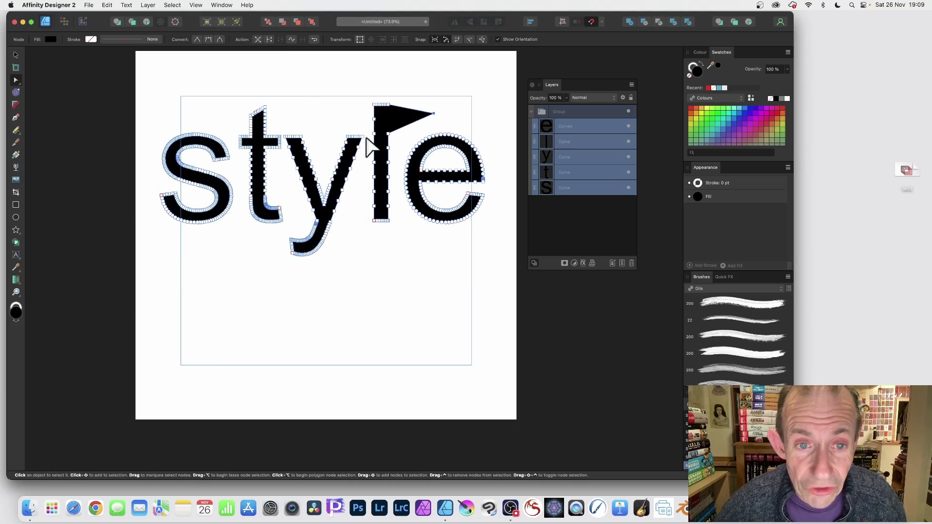
drag(375, 122, 334, 118)
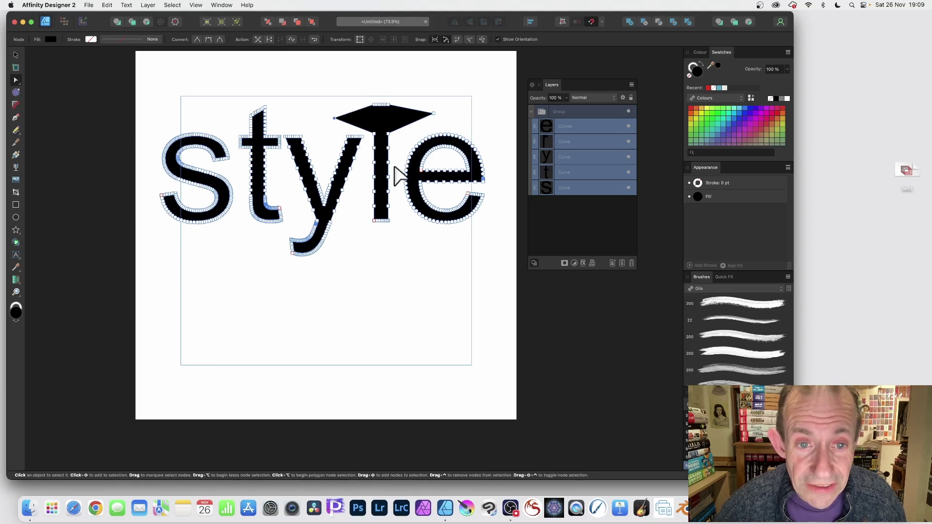